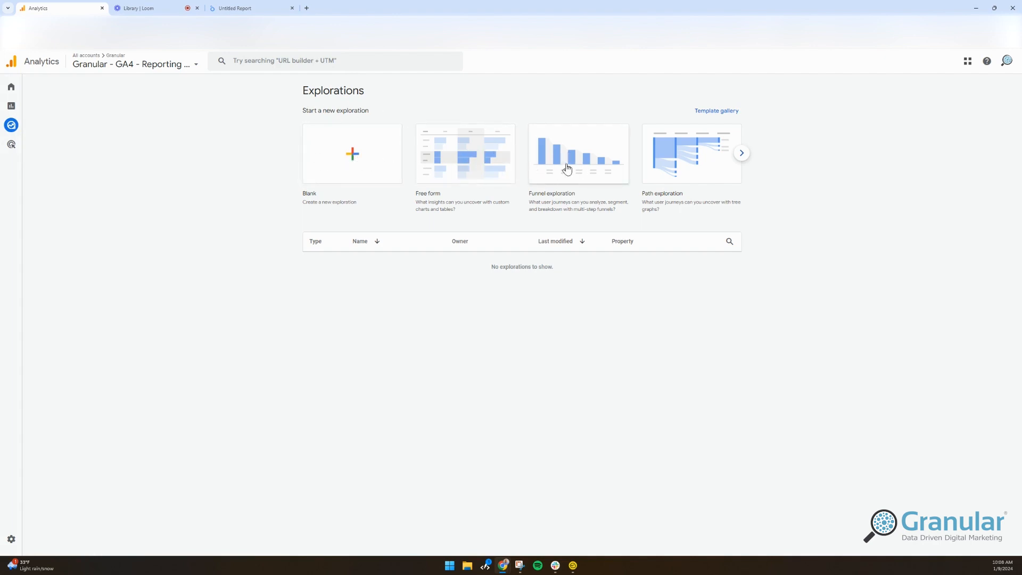
Create a blank exploration and view the options for building a new segment.
click(375, 142)
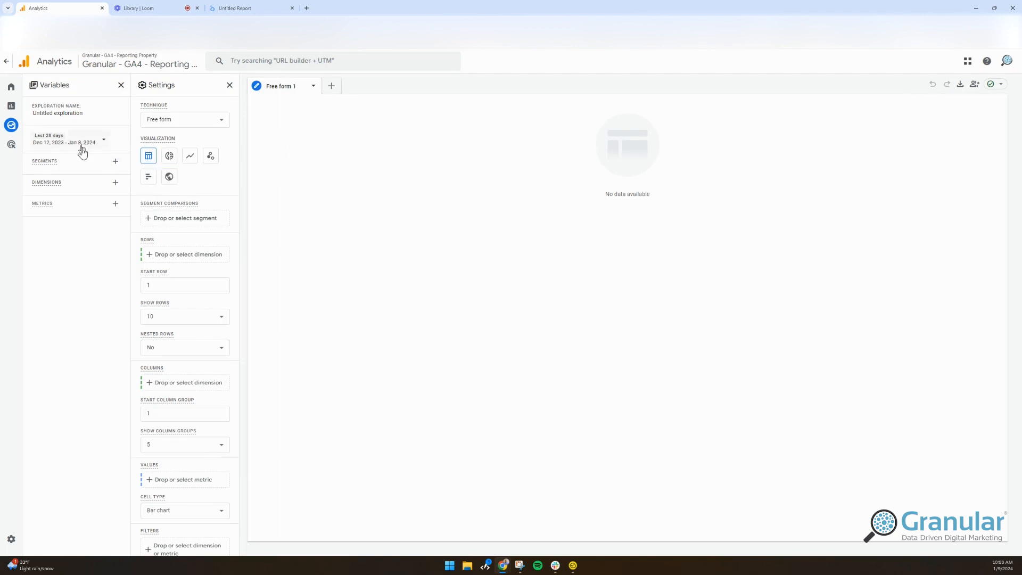
click(115, 160)
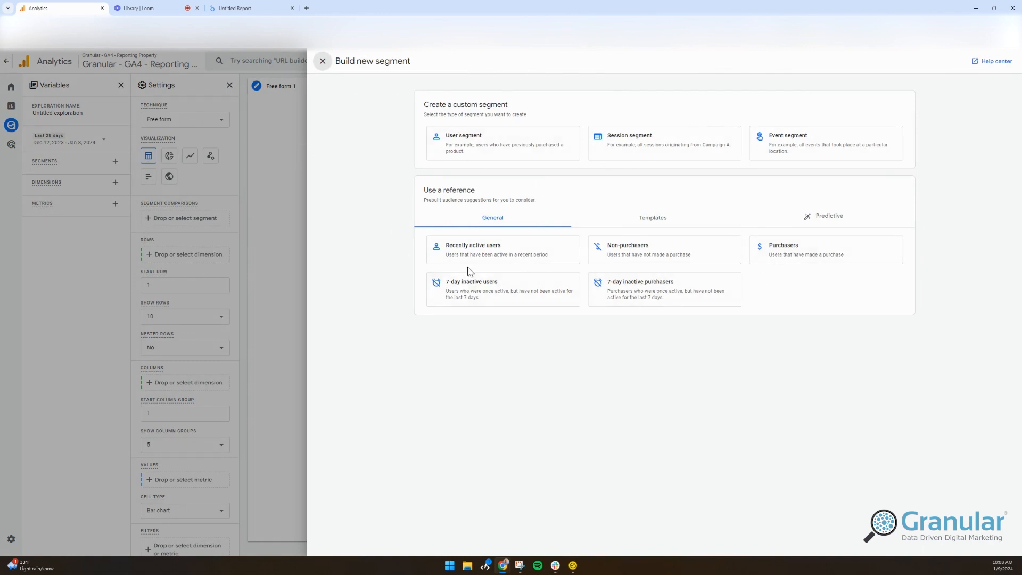
click(322, 61)
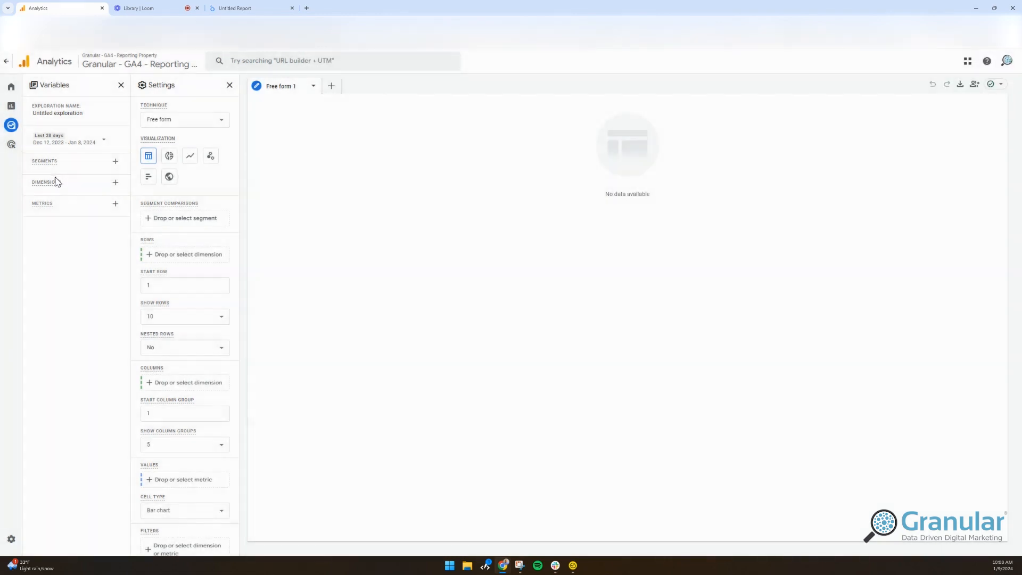
Import the Source / medium dimension into the exploration's variables.
click(115, 182)
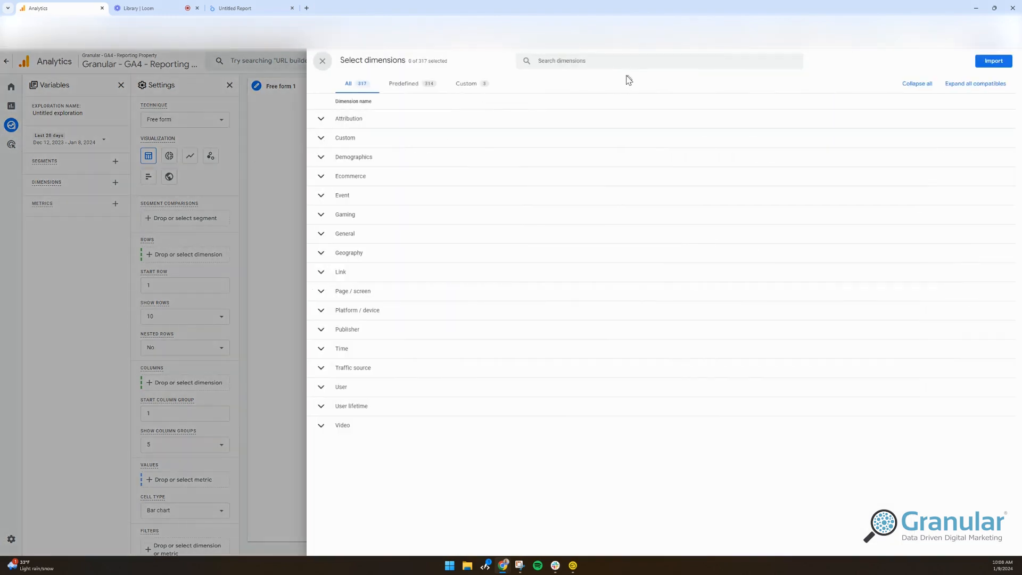
click(613, 63)
text(ss)
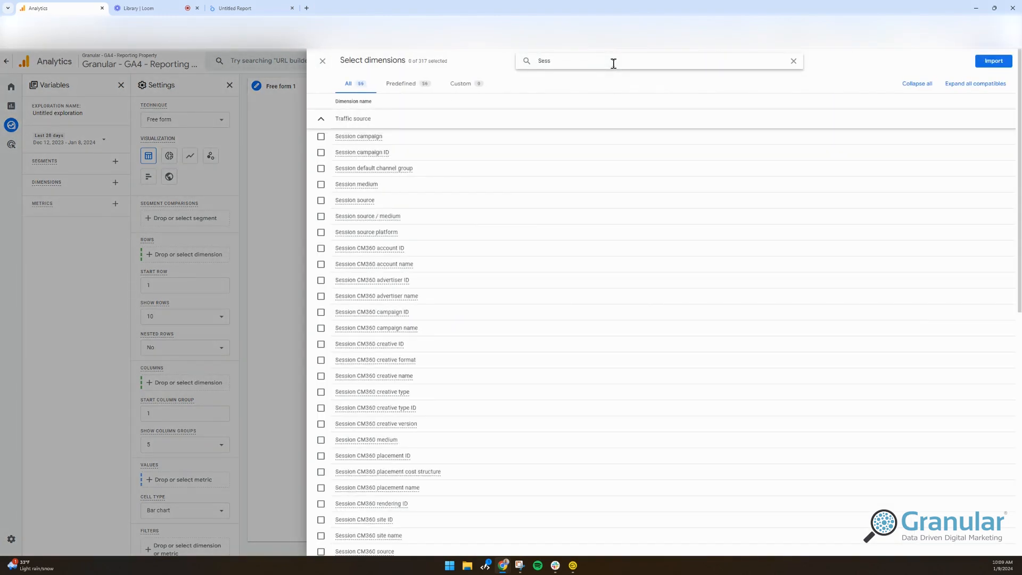
key(BackSpace)
key(BackSpace)
key(BackSpace)
key(BackSpace)
text(Source)
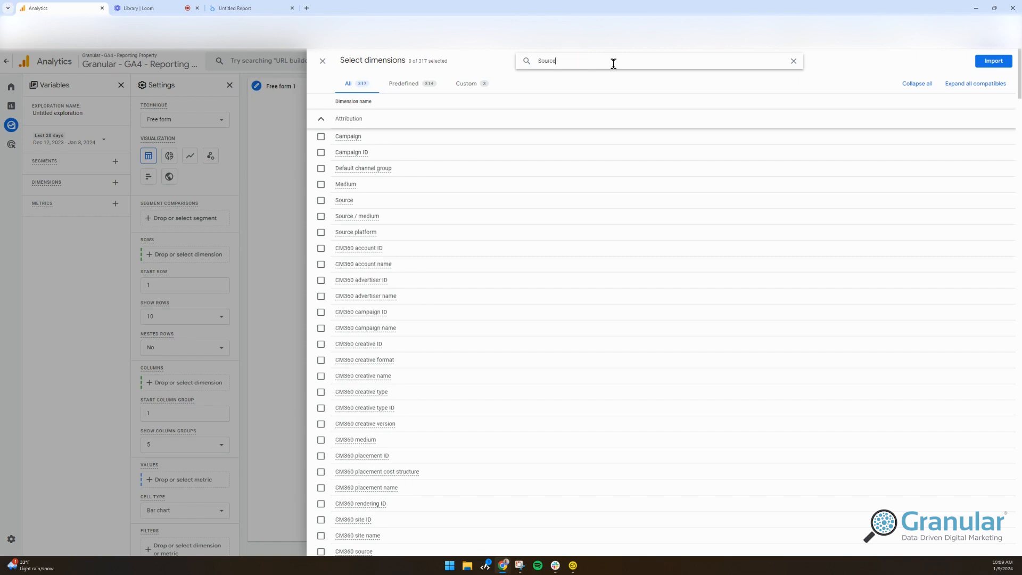
click(351, 153)
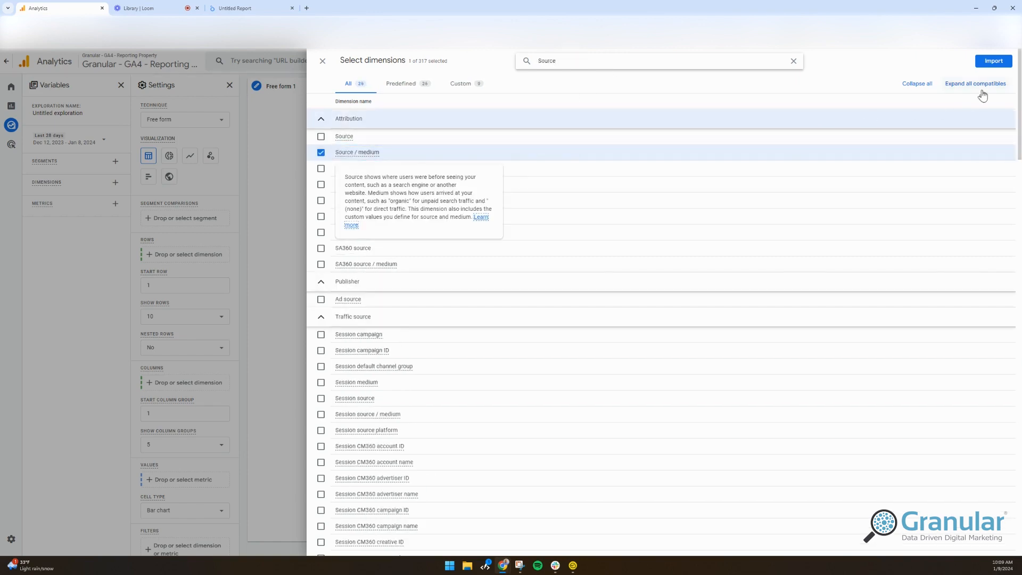
click(994, 62)
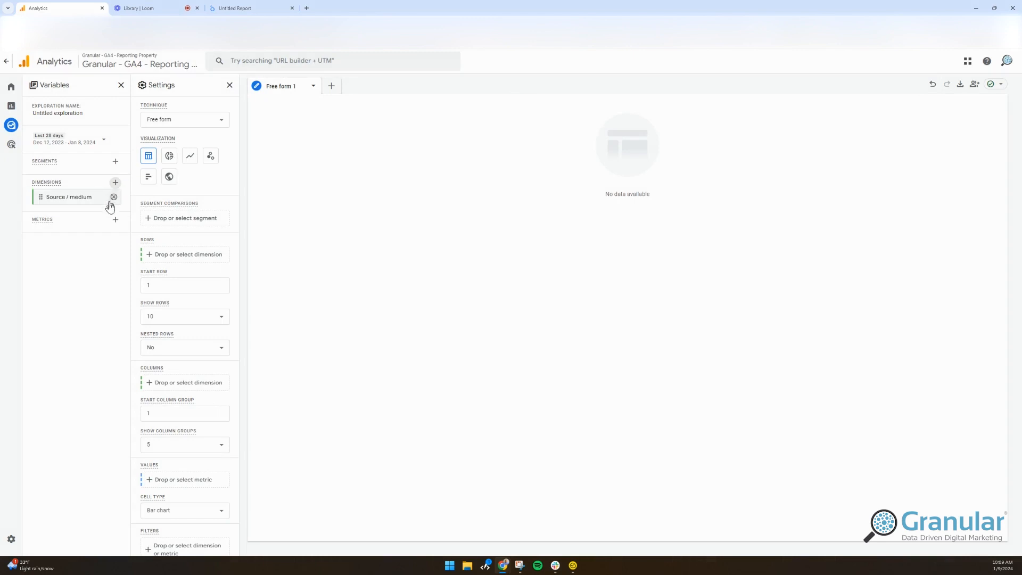
Import the Sessions, Engaged sessions and Total users metrics into the exploration's variables.
click(115, 219)
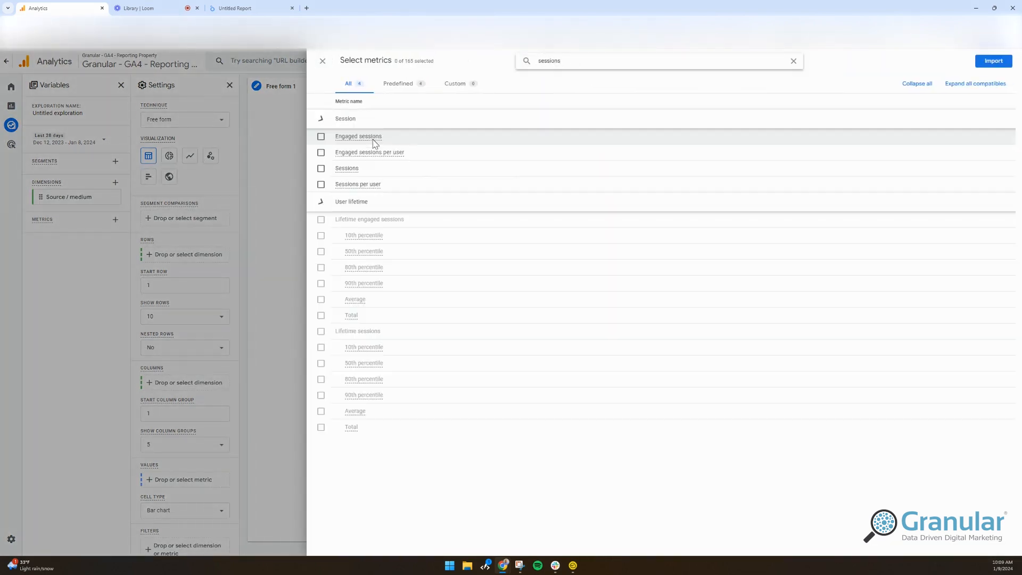
click(353, 168)
click(354, 137)
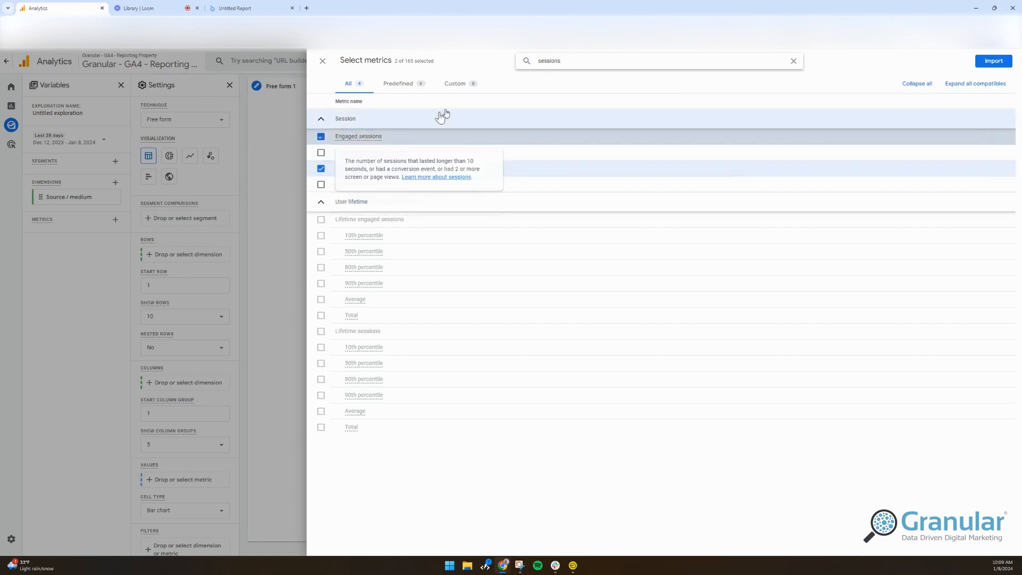
double_click(584, 57)
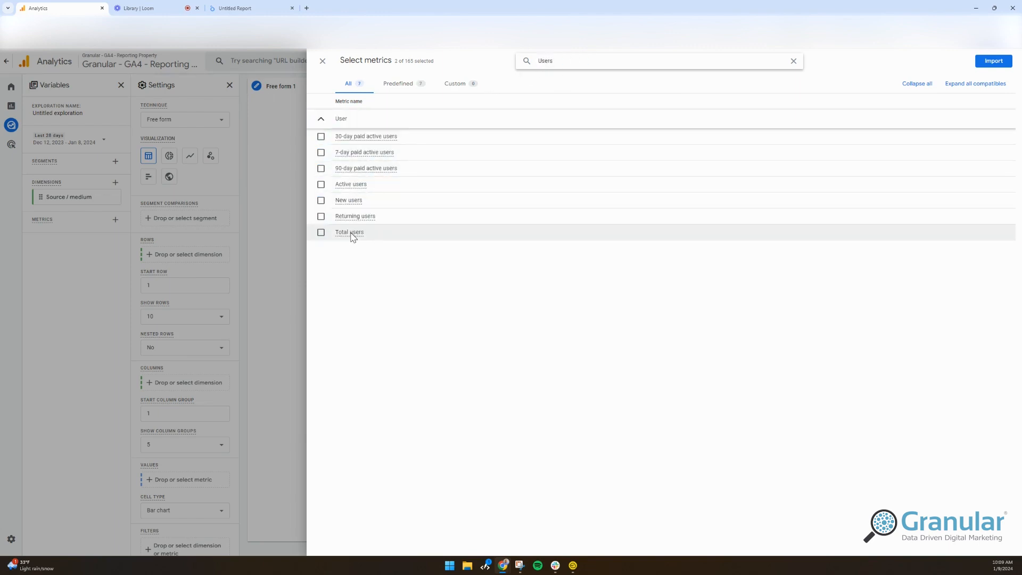
click(352, 235)
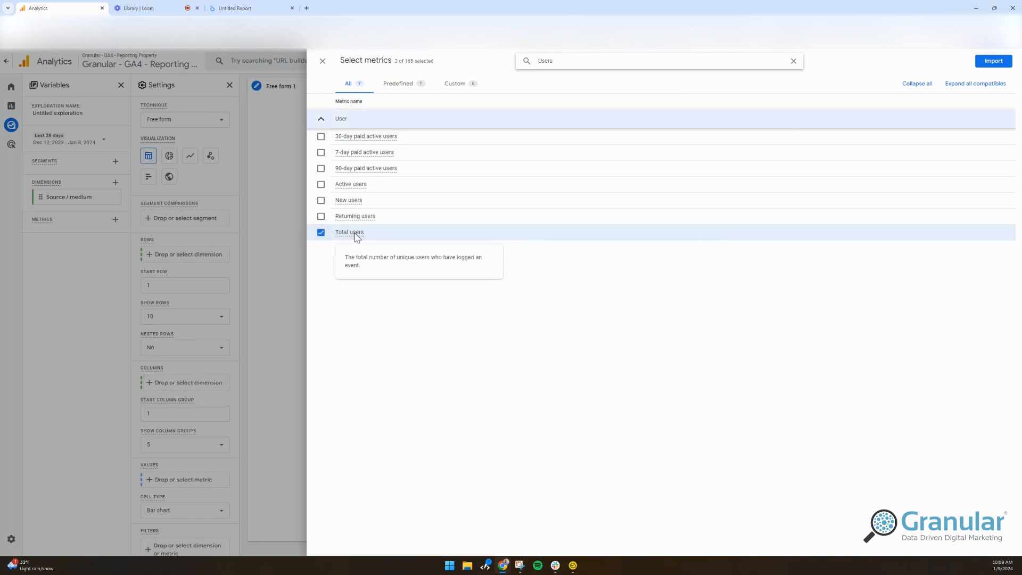
click(977, 66)
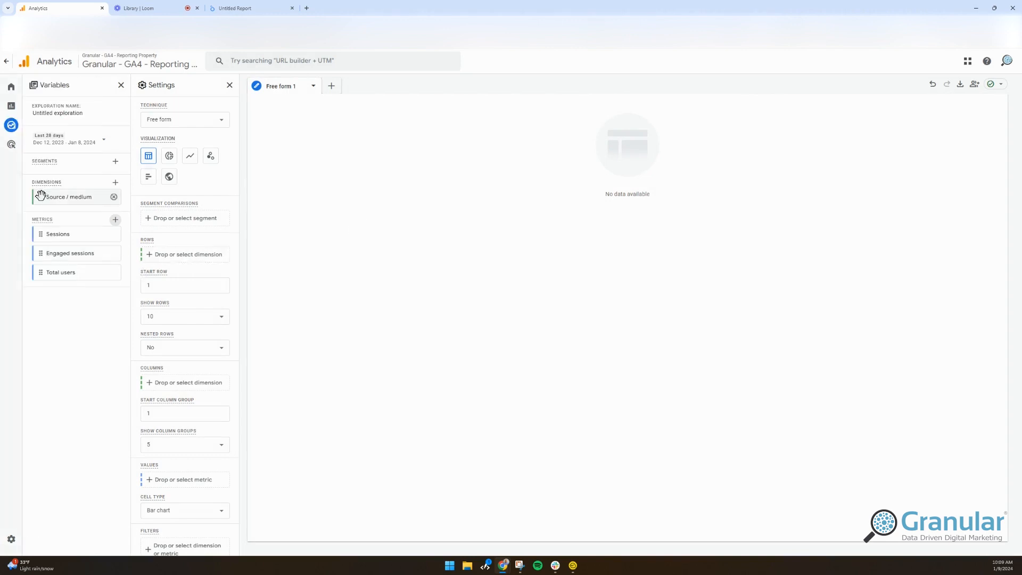
Build the free-form table with Source / medium as rows and Engaged sessions, Sessions and Total users as values.
drag(40, 194, 155, 278)
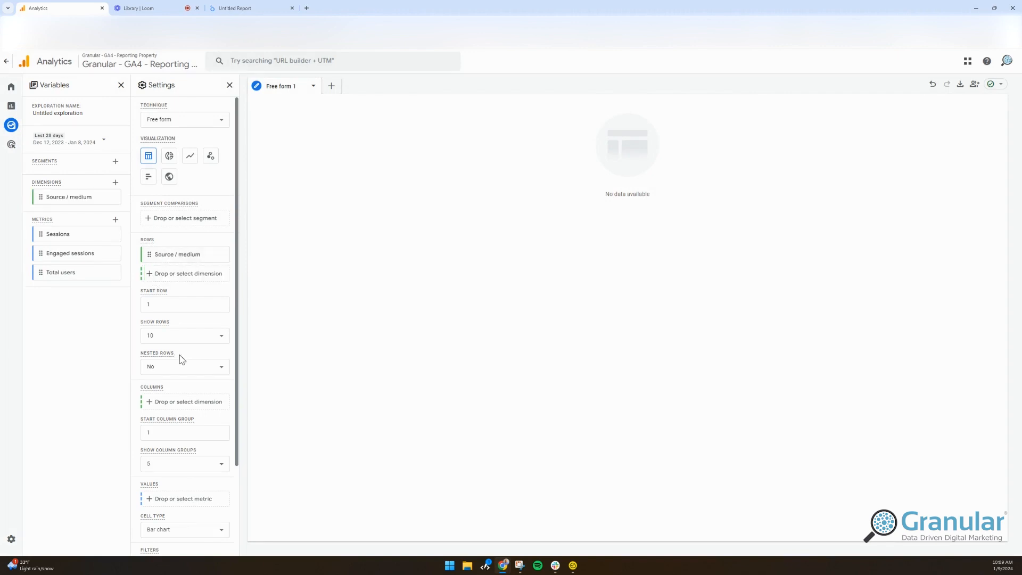
drag(70, 236, 158, 498)
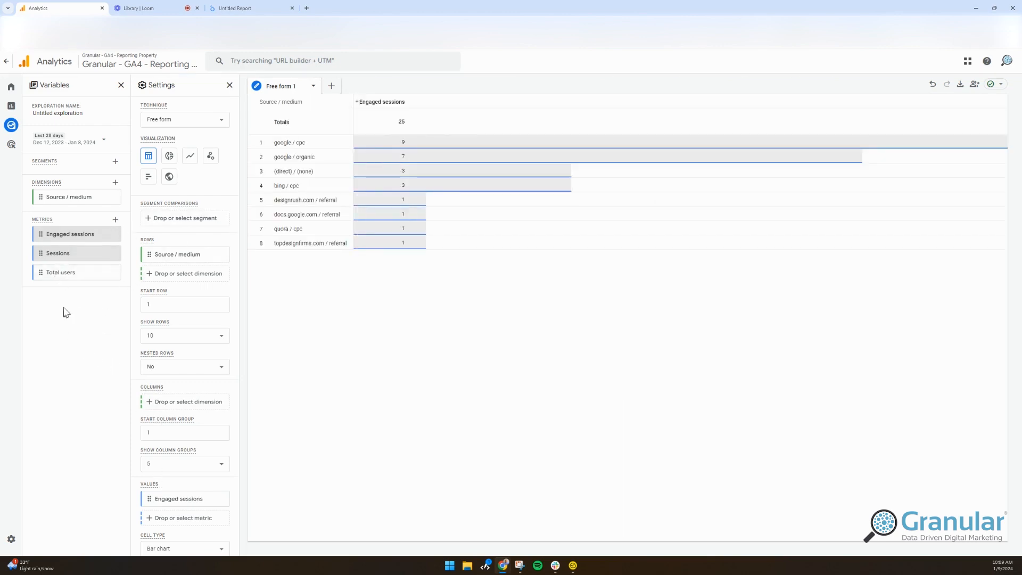
drag(40, 271, 165, 519)
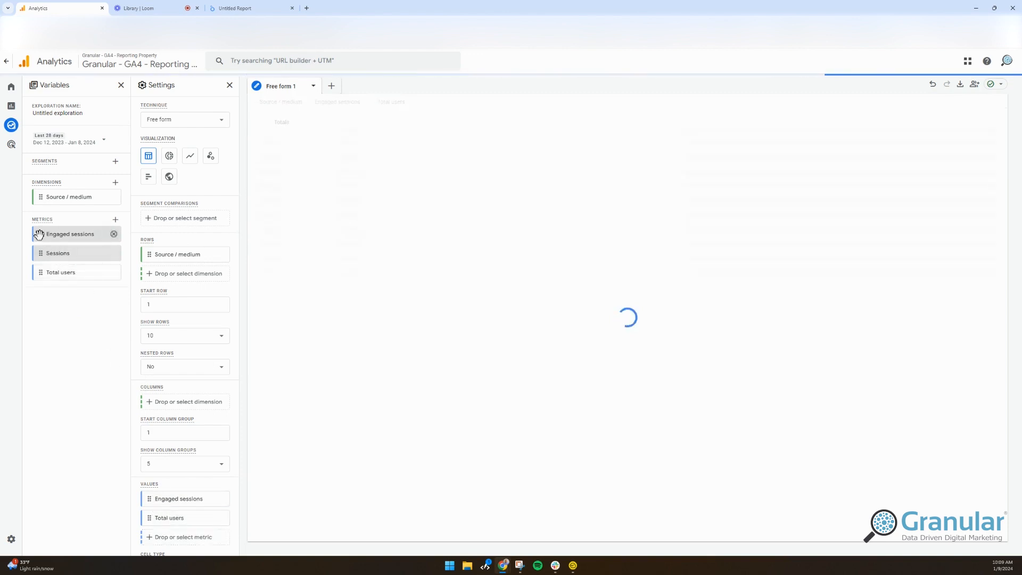
drag(35, 272, 149, 532)
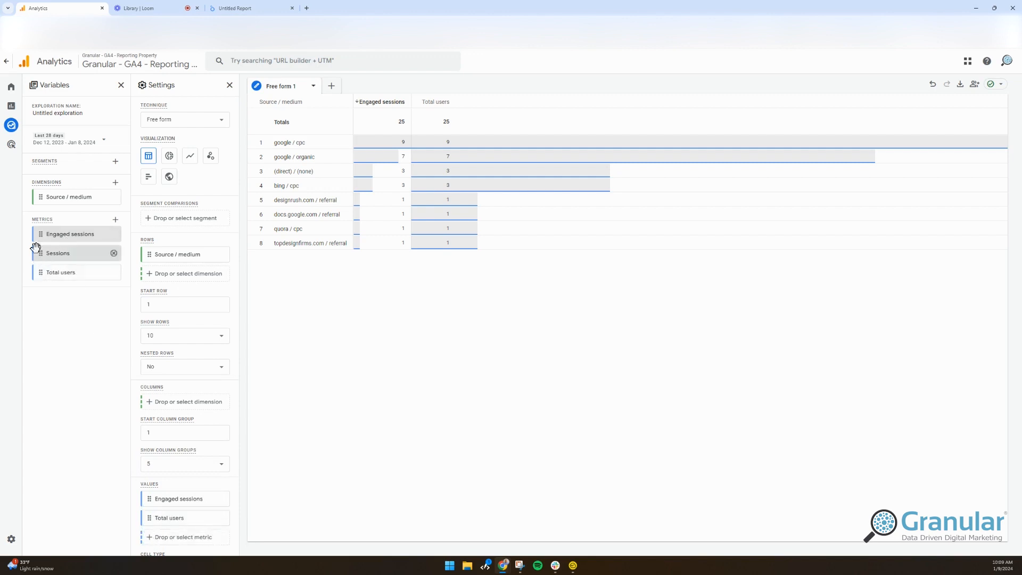
drag(38, 254, 151, 522)
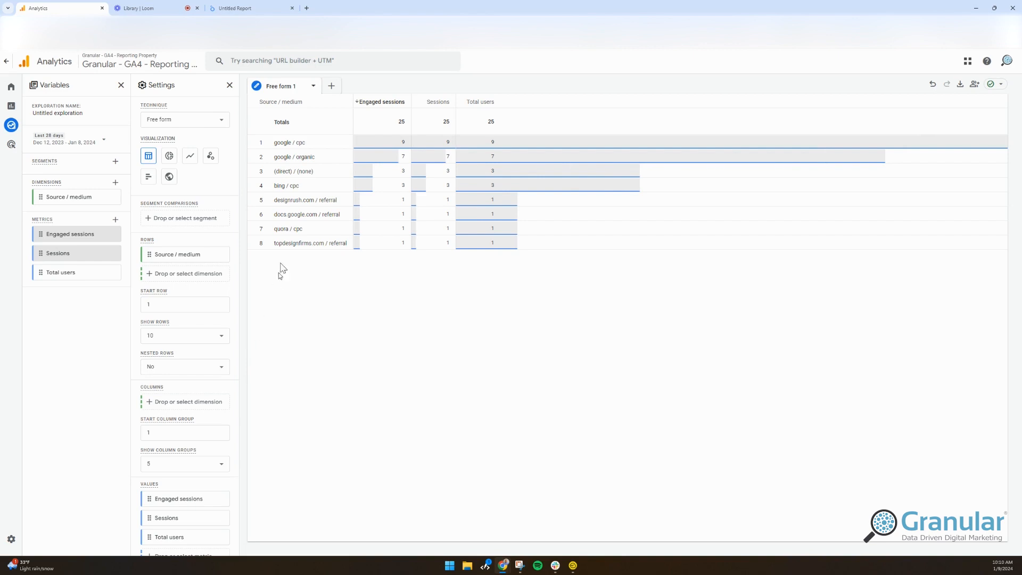
Try Source / medium as the column dimension and restore it as the row dimension.
drag(158, 256, 232, 399)
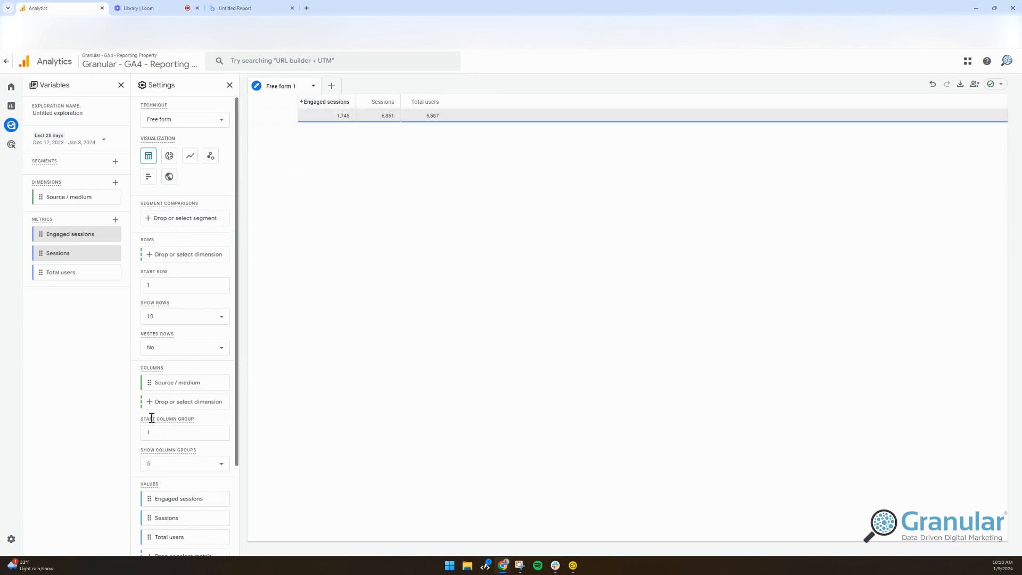
drag(143, 389, 150, 263)
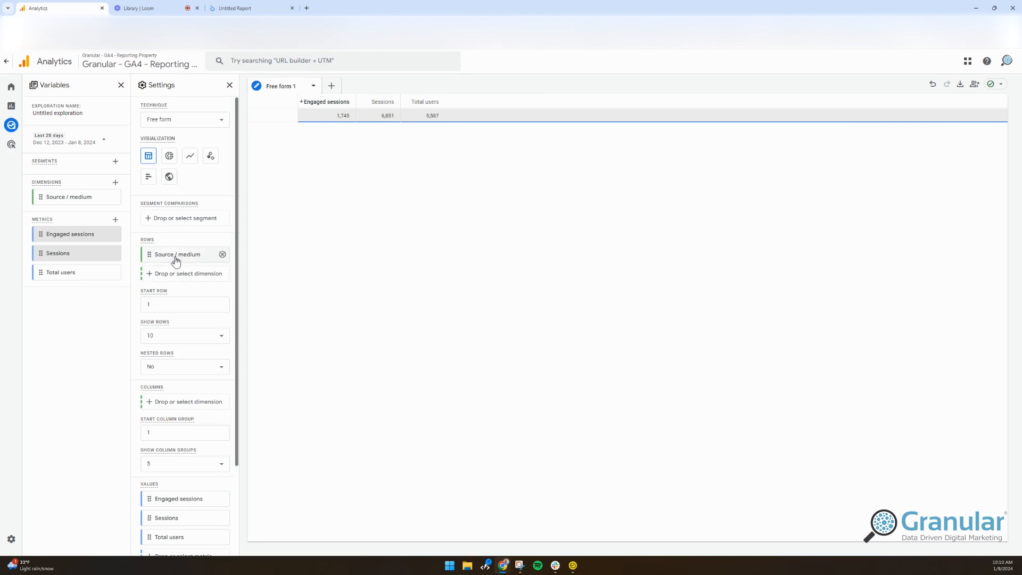
click(222, 255)
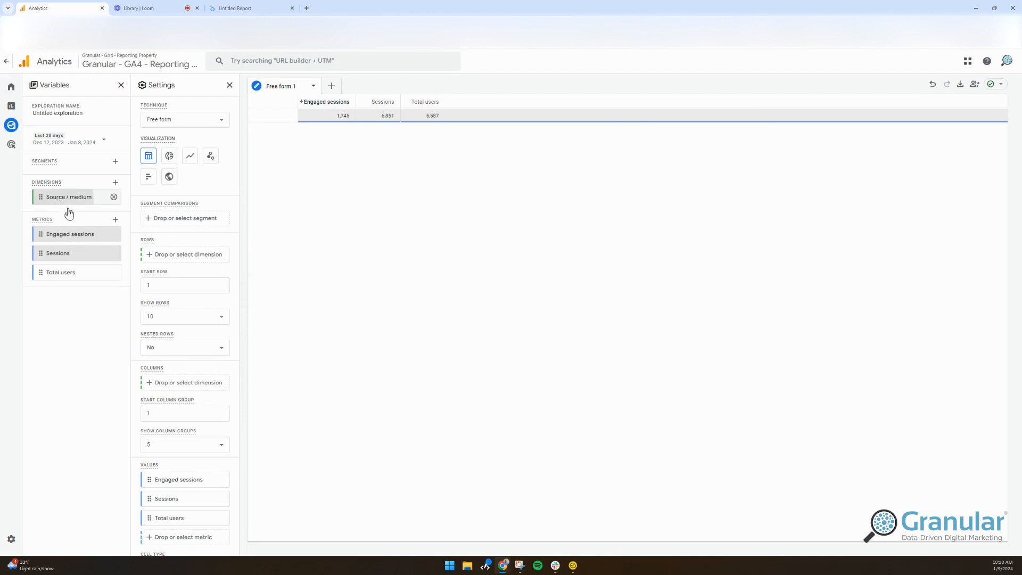
drag(65, 198, 178, 261)
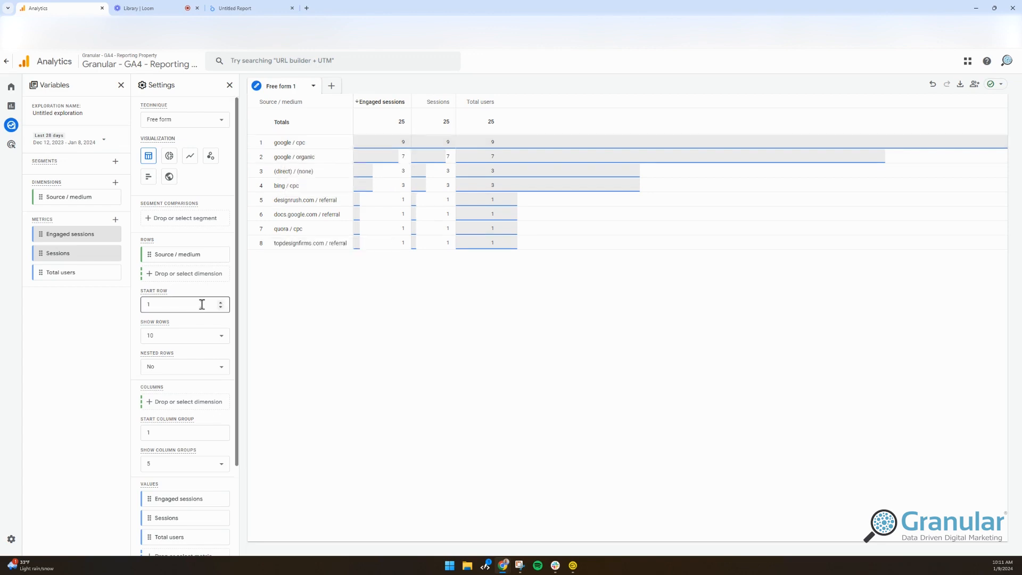
Preview the source / medium data as a donut chart and a line chart, and return to the table visualization.
click(170, 156)
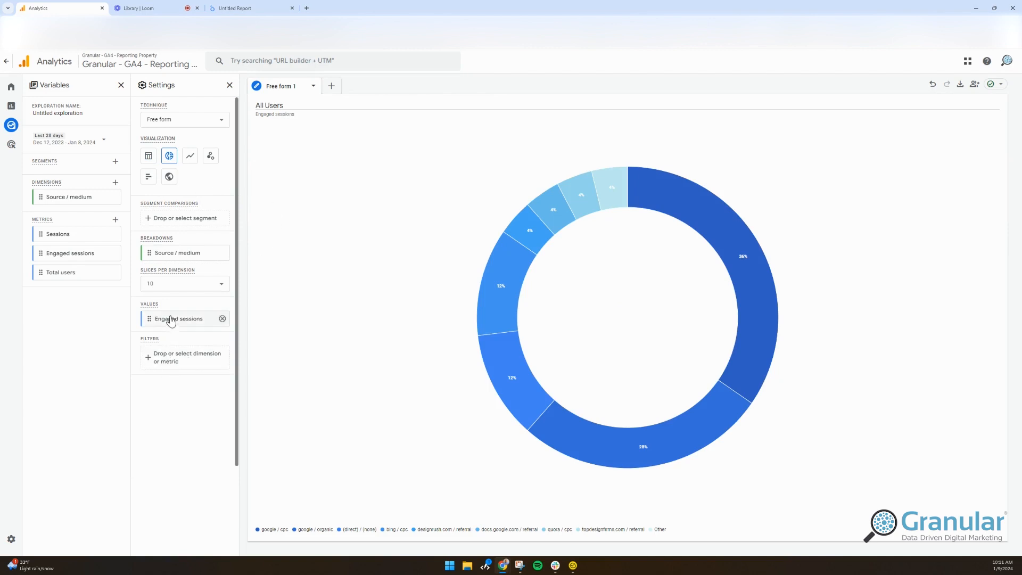
mouse_move(705, 222)
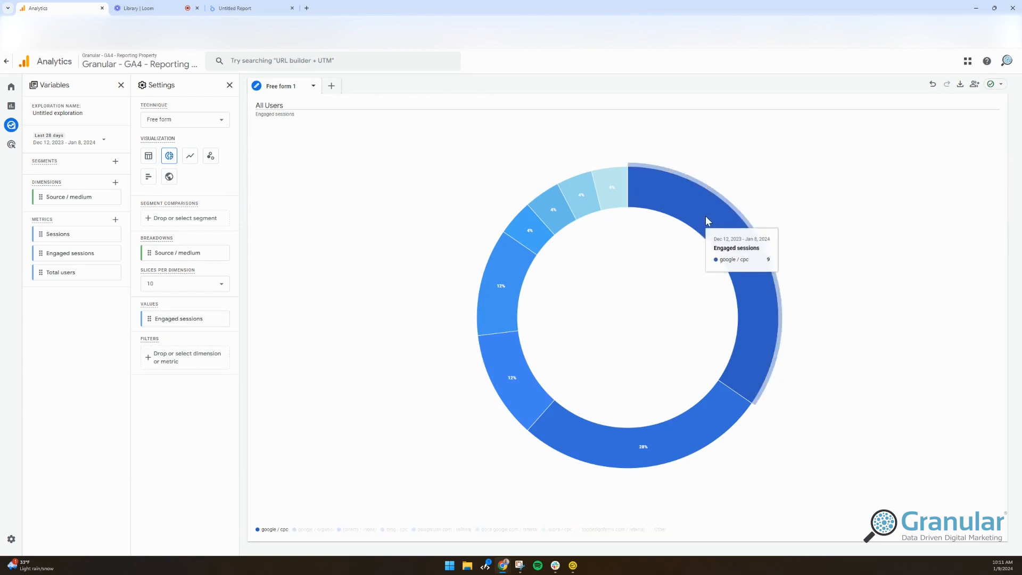
mouse_move(732, 236)
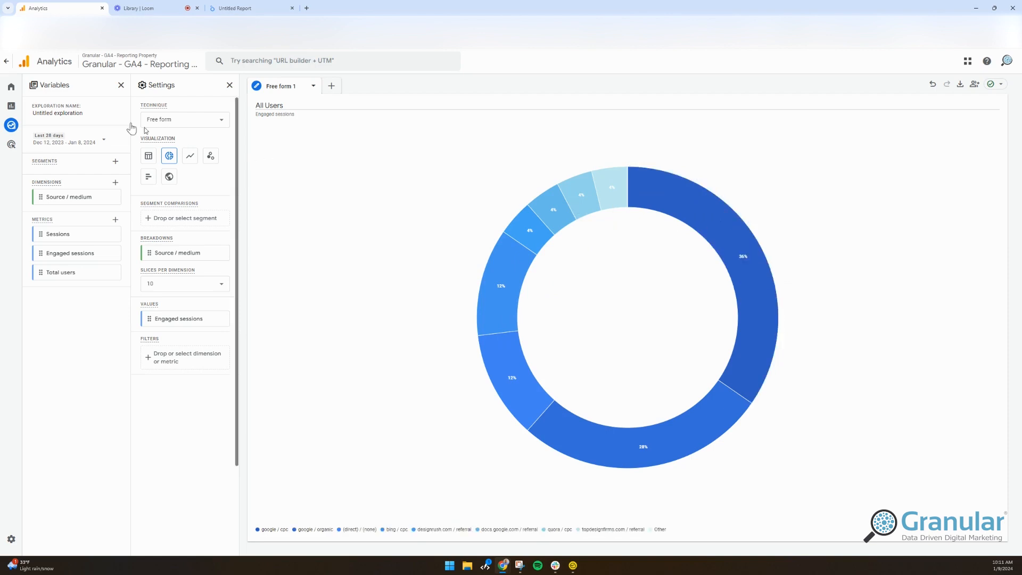
click(193, 158)
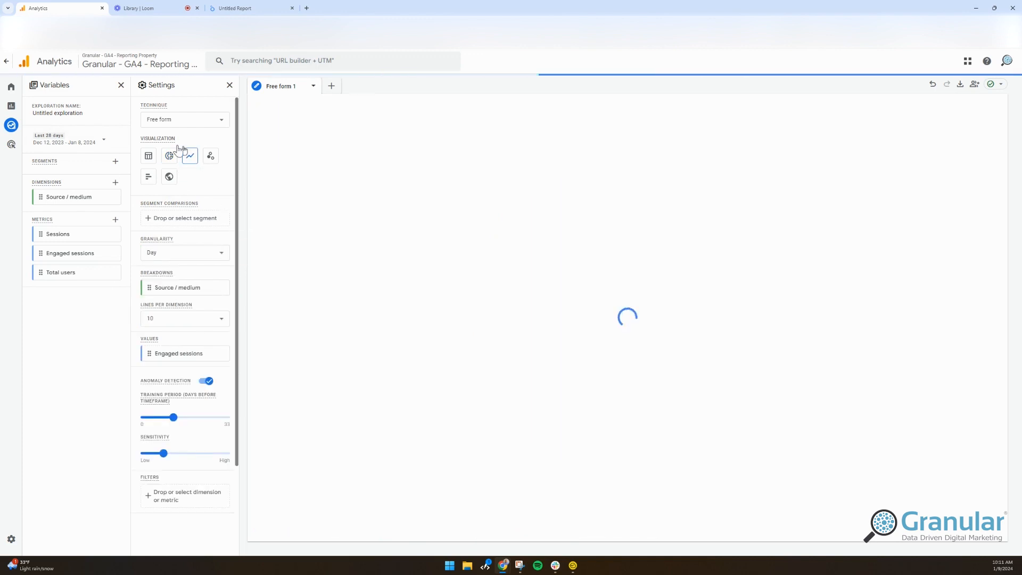
click(149, 155)
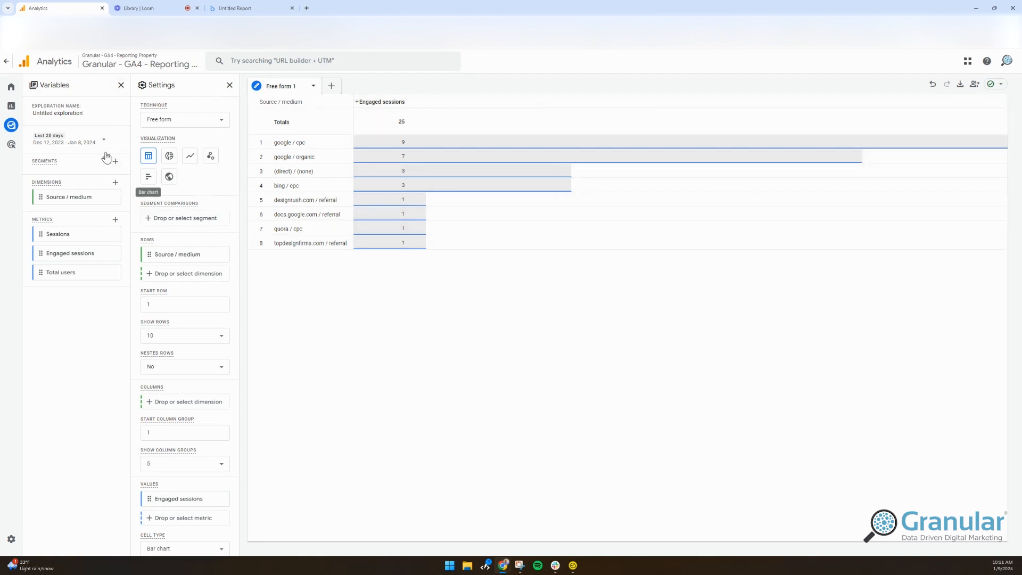
Look over the free-form exploration's settings from the visualization options down to the filters.
click(11, 127)
scroll(187, 304, down, 2)
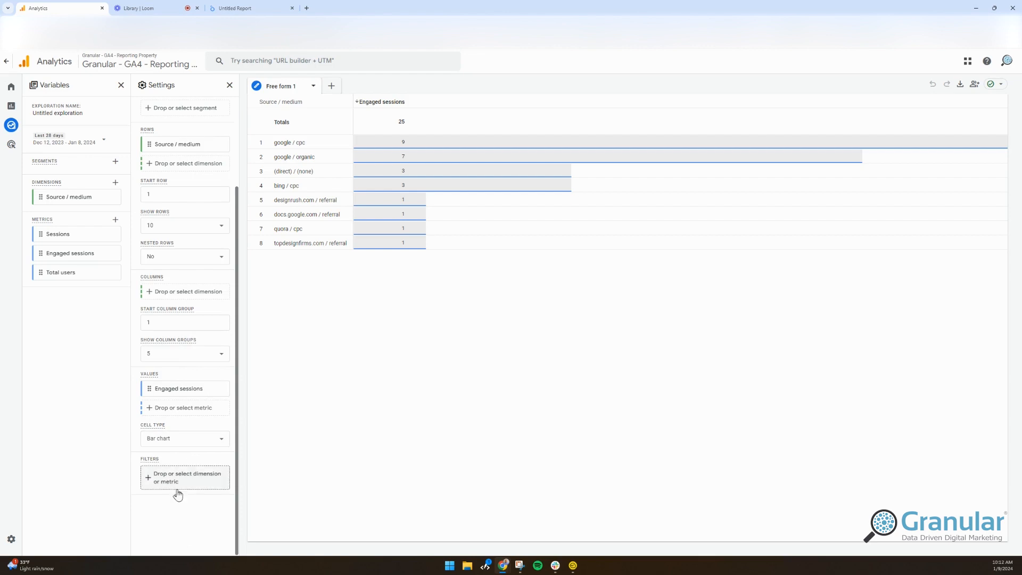
scroll(171, 429, up, 2)
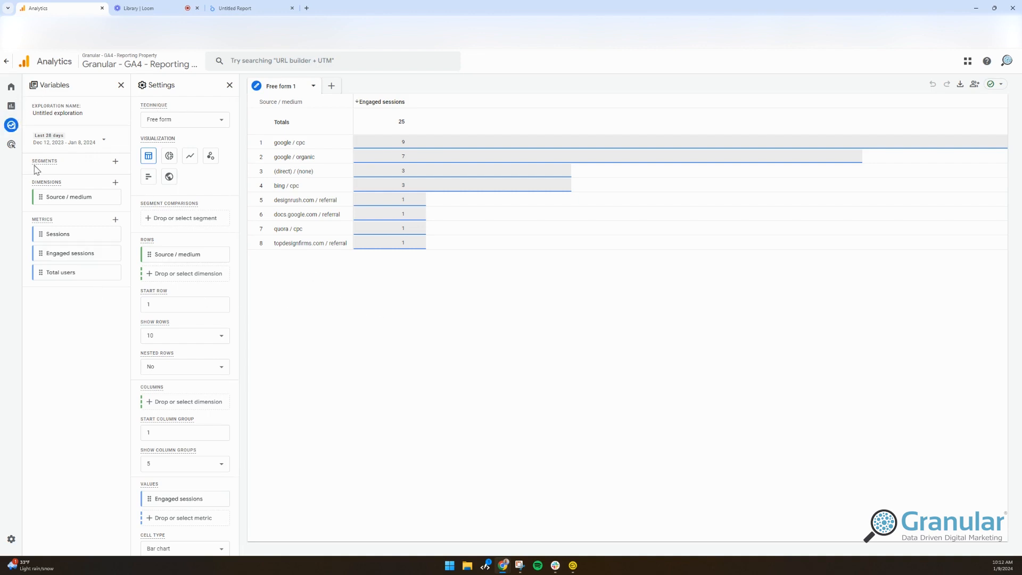
Create a path exploration from the Explorations overview and expand the +7 More node at Step +2.
mouse_move(14, 136)
click(121, 86)
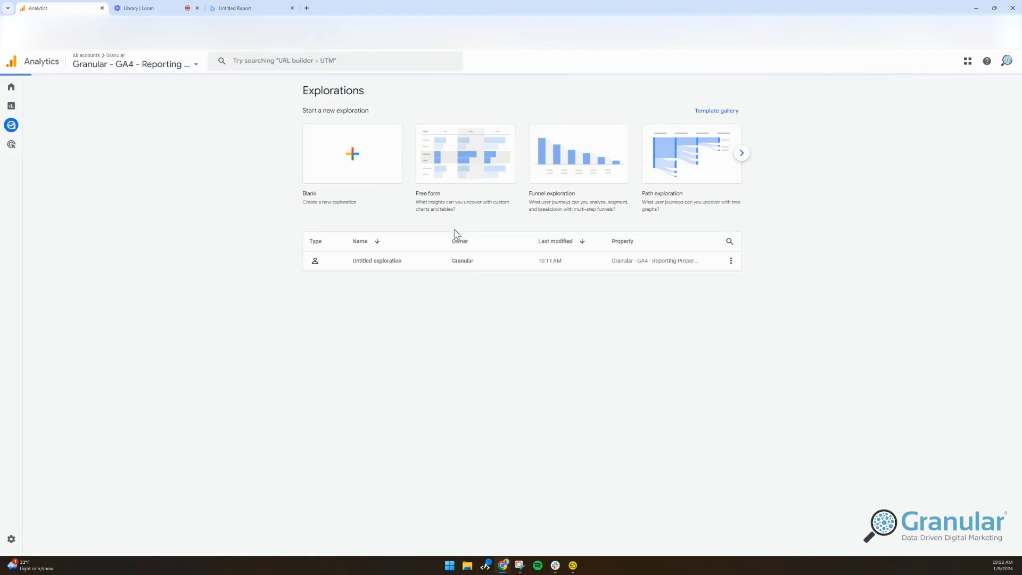
click(719, 128)
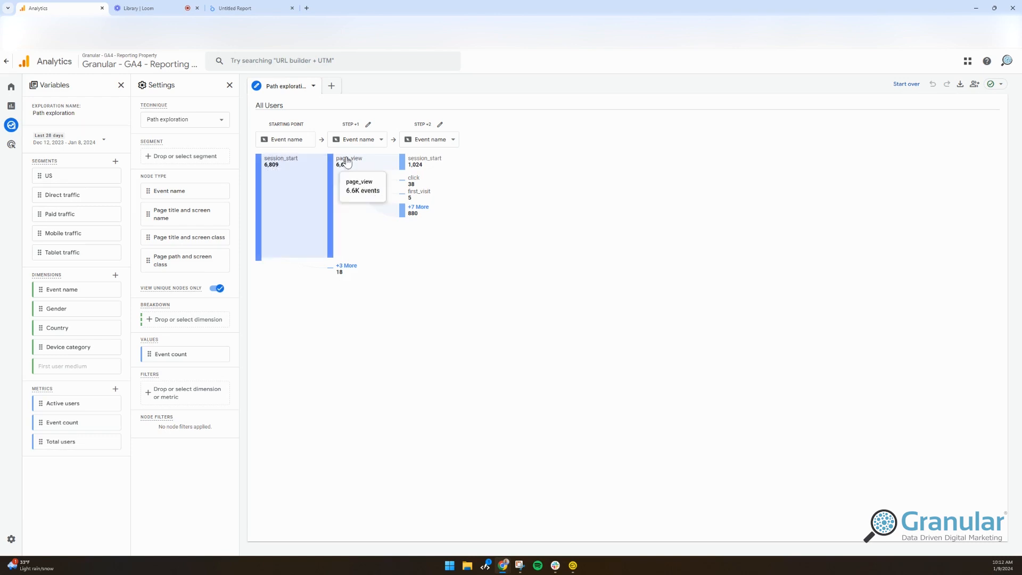
click(409, 212)
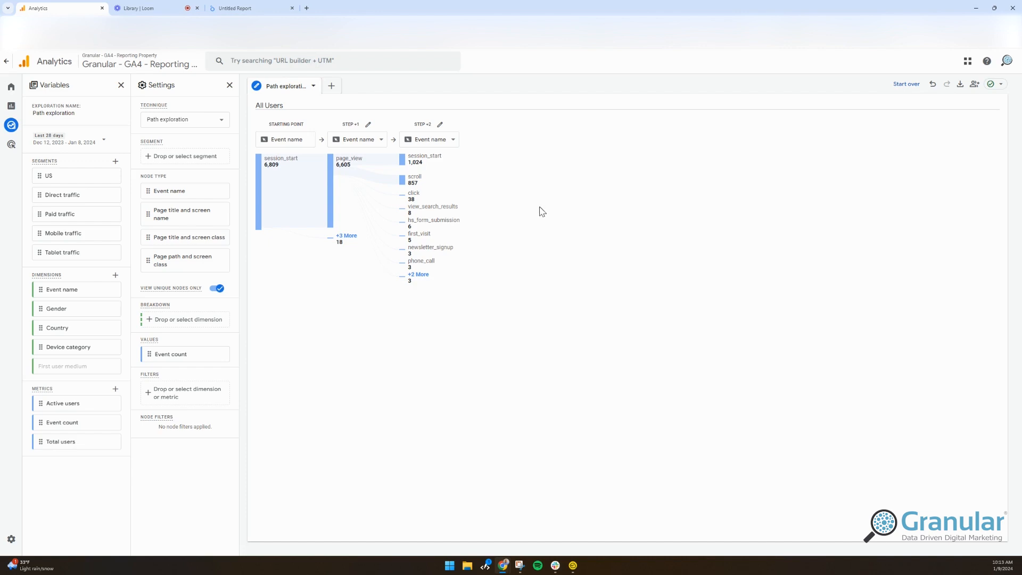
Return to the Explorations overview.
mouse_move(18, 133)
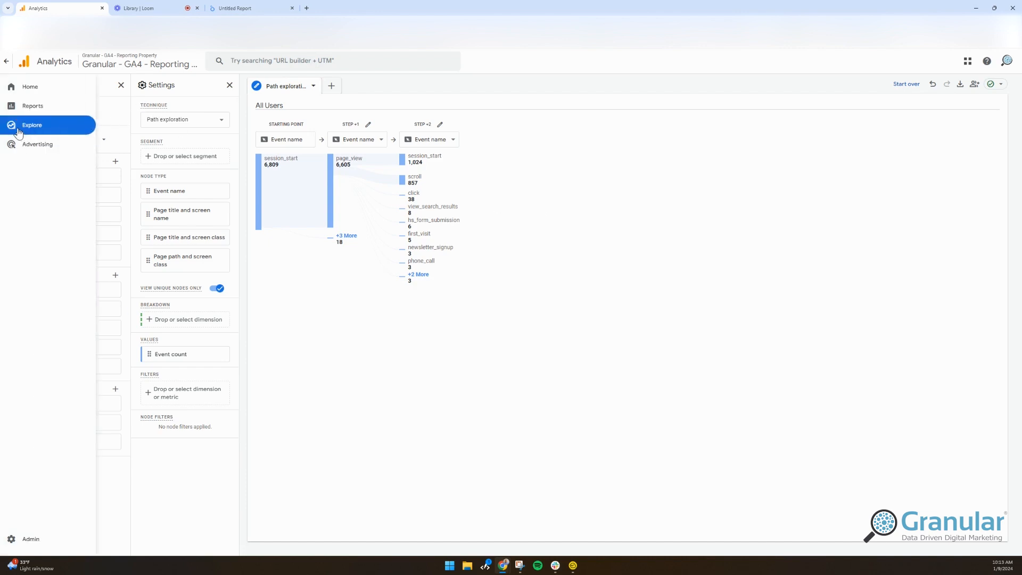